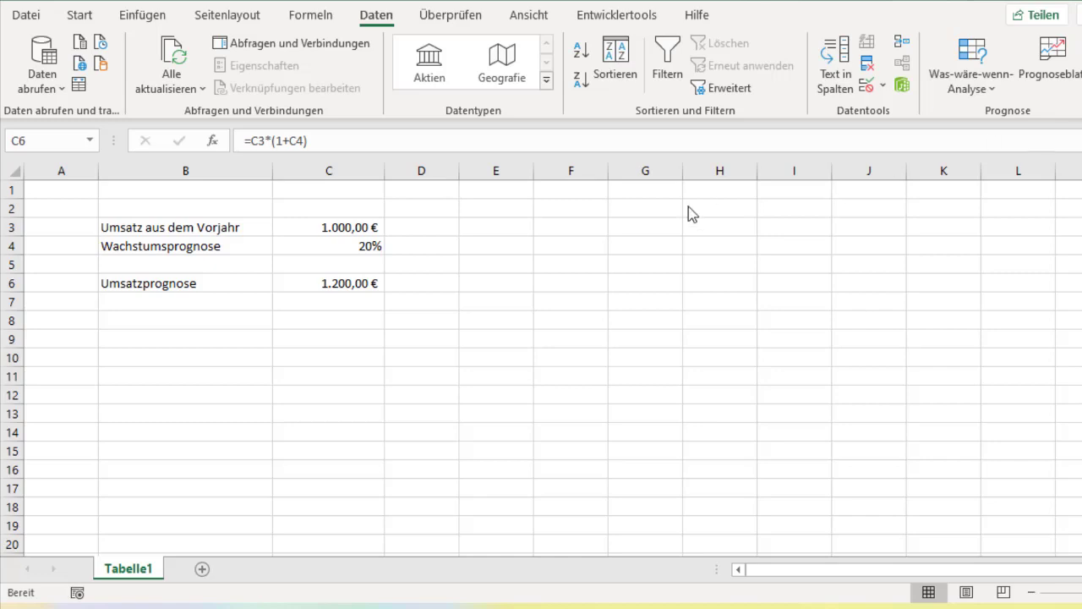
Check the forecast formula in C6 and its inputs: prior-year revenue in C3 and growth in C4
{"action": "left_click", "coordinate": [326, 282]}
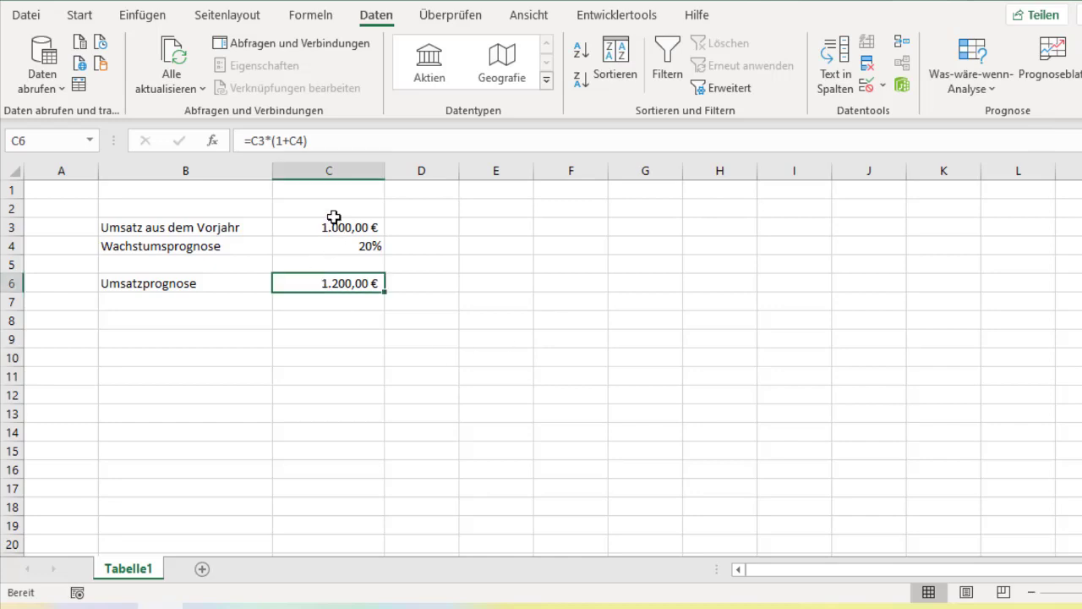
{"action": "left_click", "coordinate": [335, 225]}
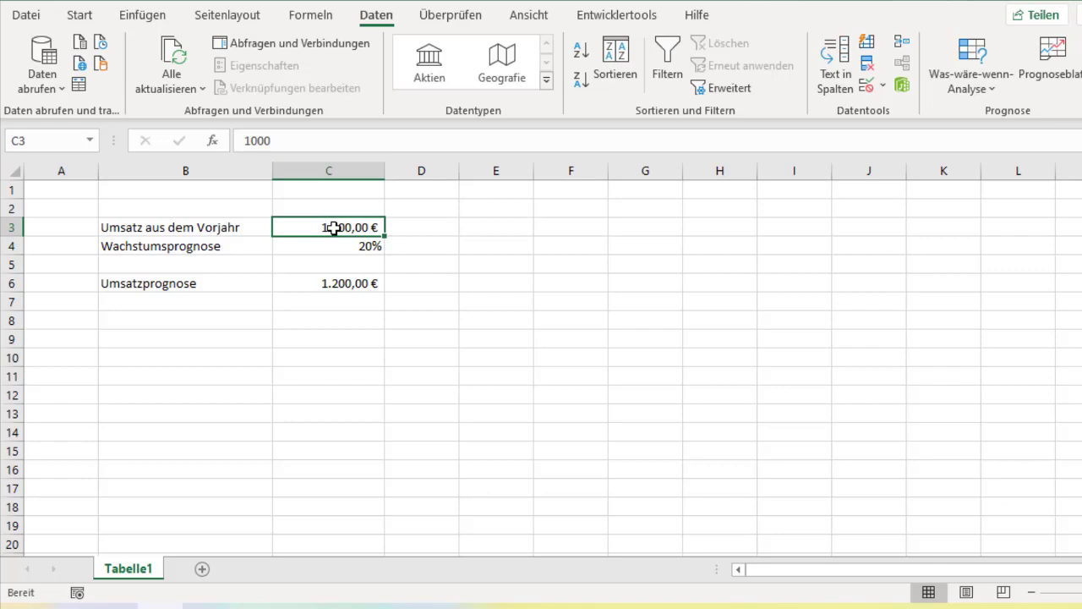
{"action": "left_click", "coordinate": [331, 244]}
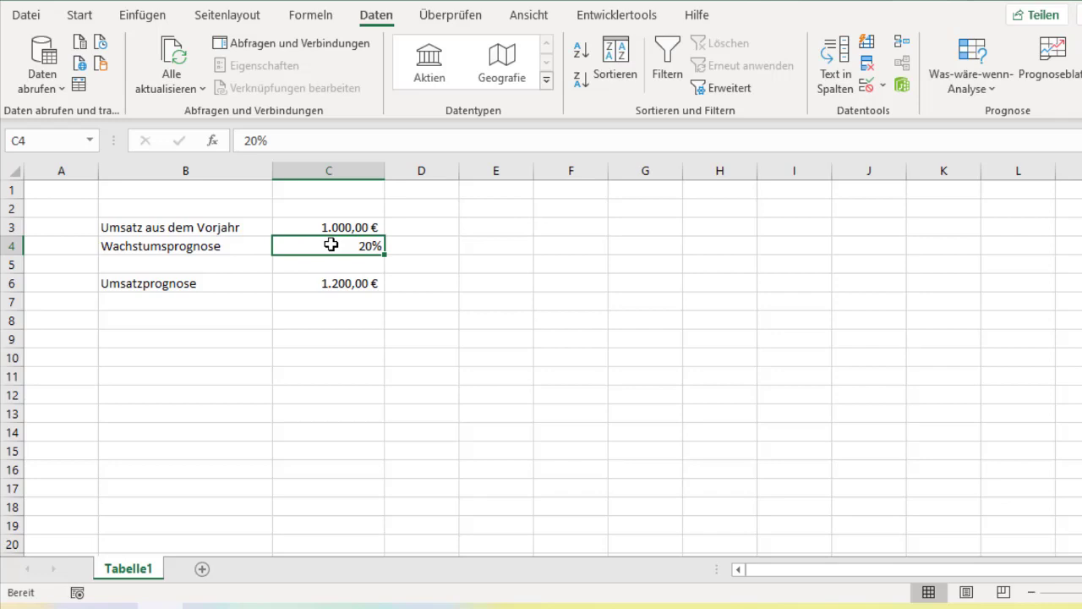
{"action": "left_click", "coordinate": [329, 283]}
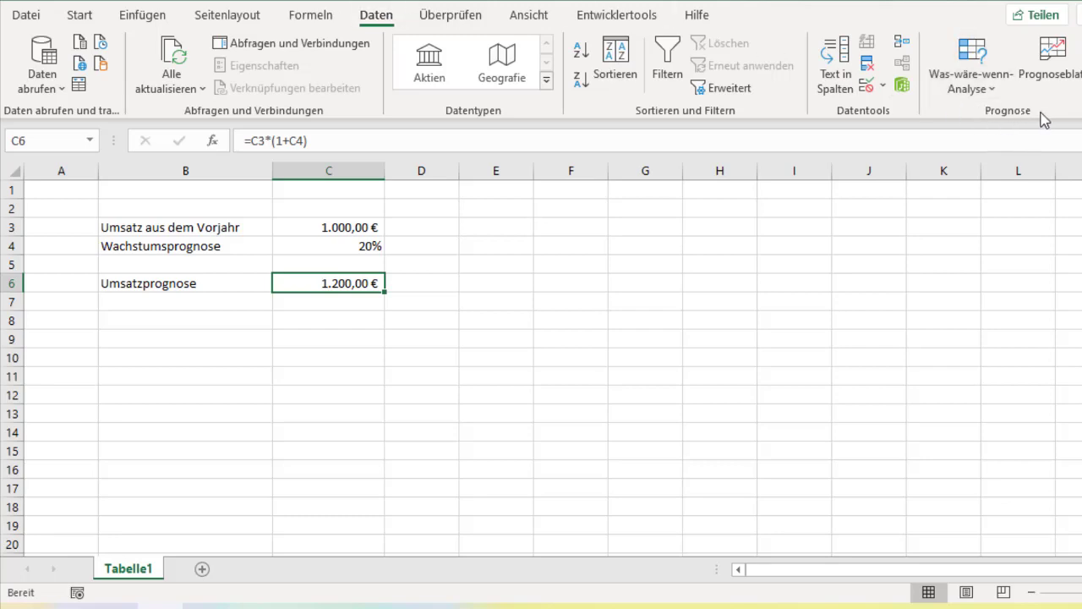
Start a new scenario from Daten > Was-wäre-wenn-Analyse > Szenario-Manager, with C6 prefilled as the changing cell
{"action": "left_click", "coordinate": [980, 88]}
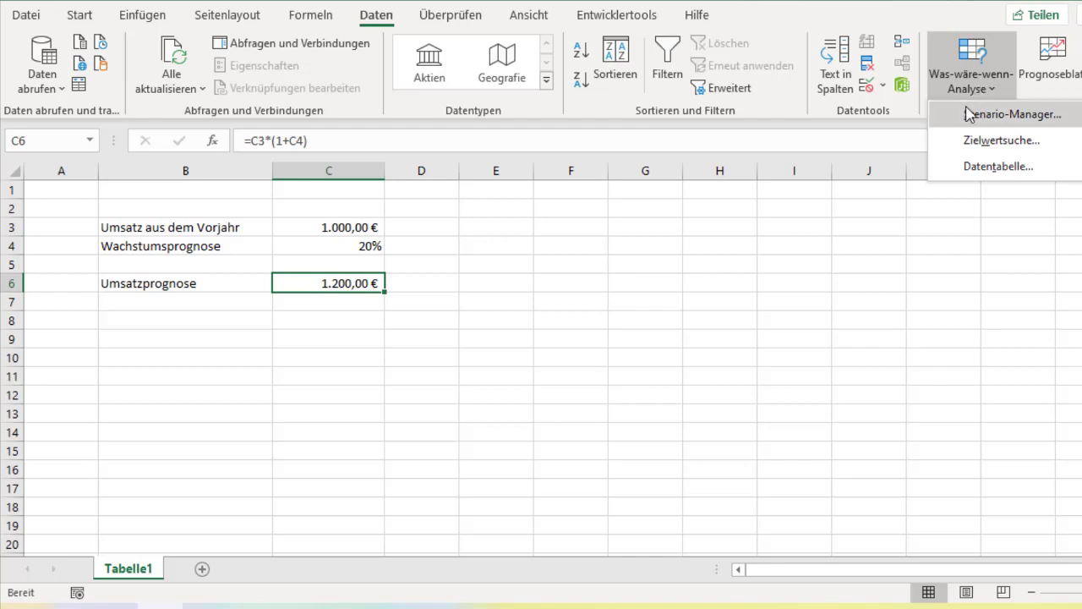
{"action": "left_click", "coordinate": [1018, 118]}
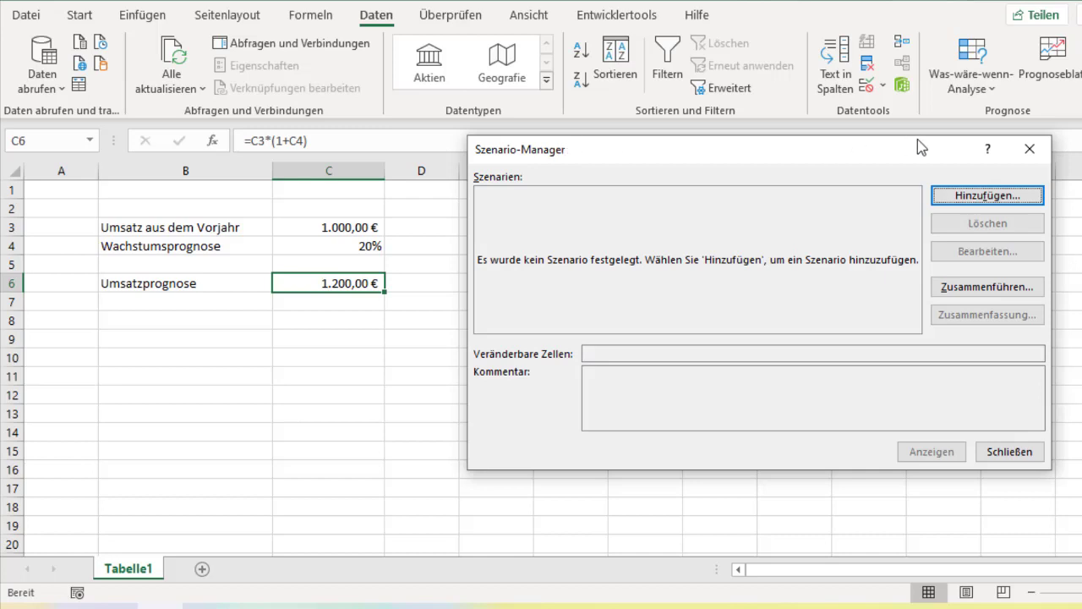
{"action": "left_click", "coordinate": [980, 193]}
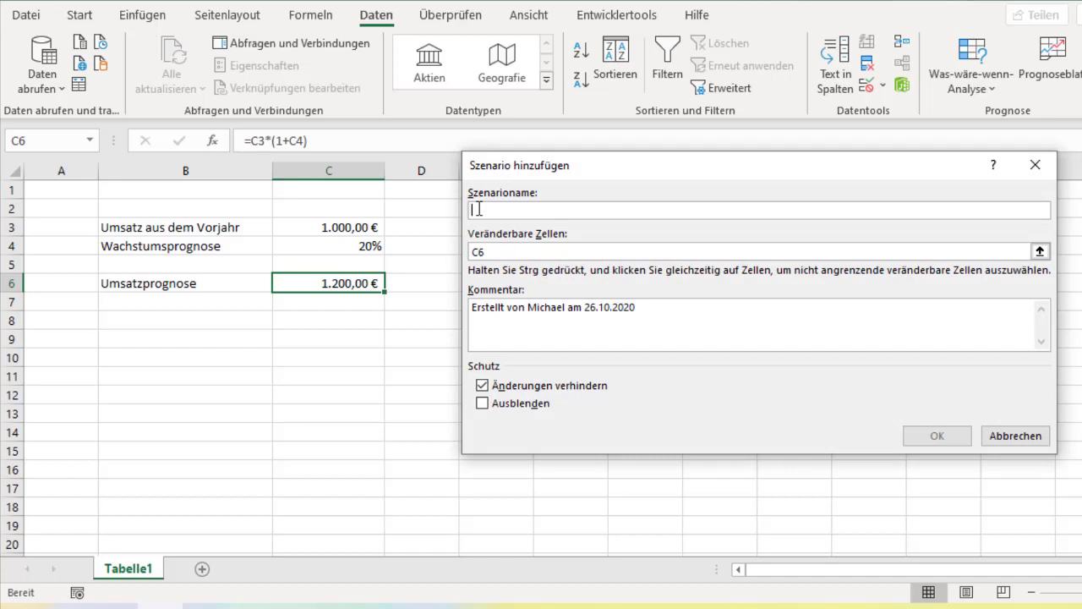
Create scenario 'Schwachen Nachfrage' with changing cell C4 set to 0,1
{"action": "type", "text": "Schw"}
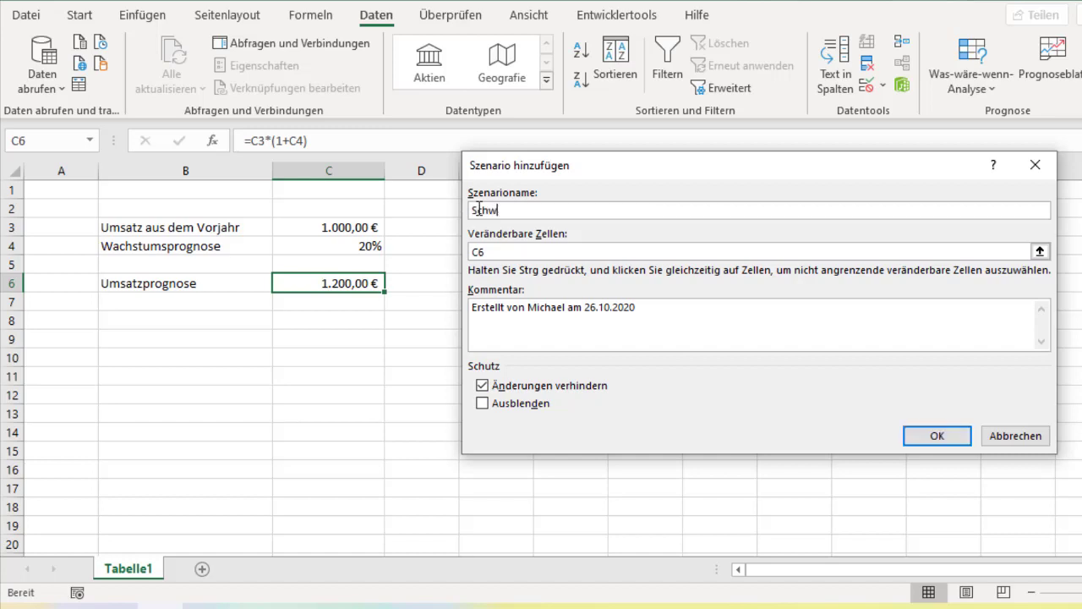
{"action": "type", "text": "achen Nachf"}
{"action": "type", "text": "rage"}
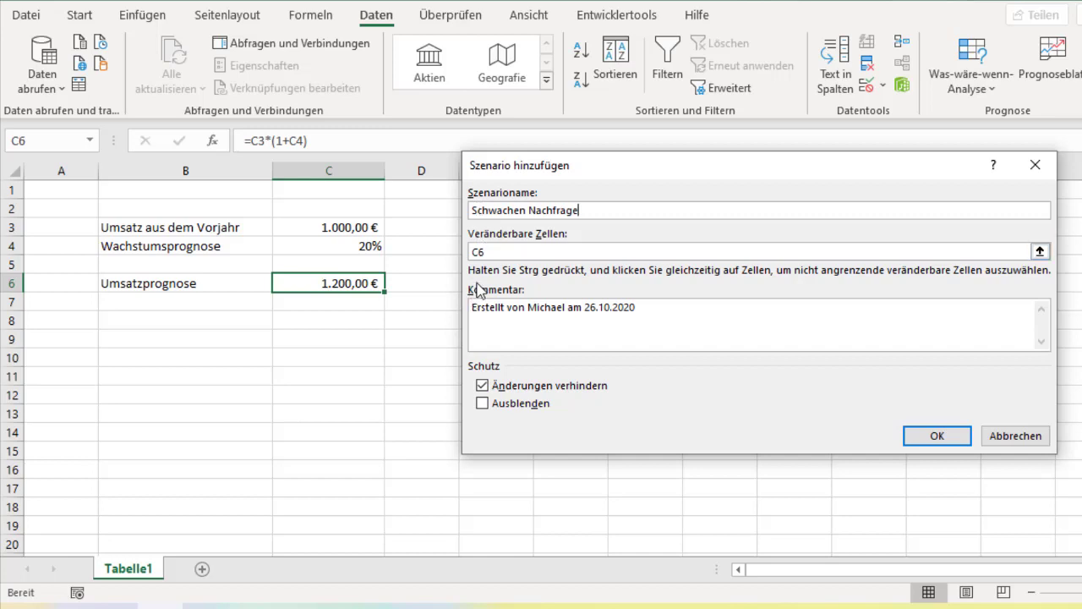
{"action": "left_click", "coordinate": [493, 251]}
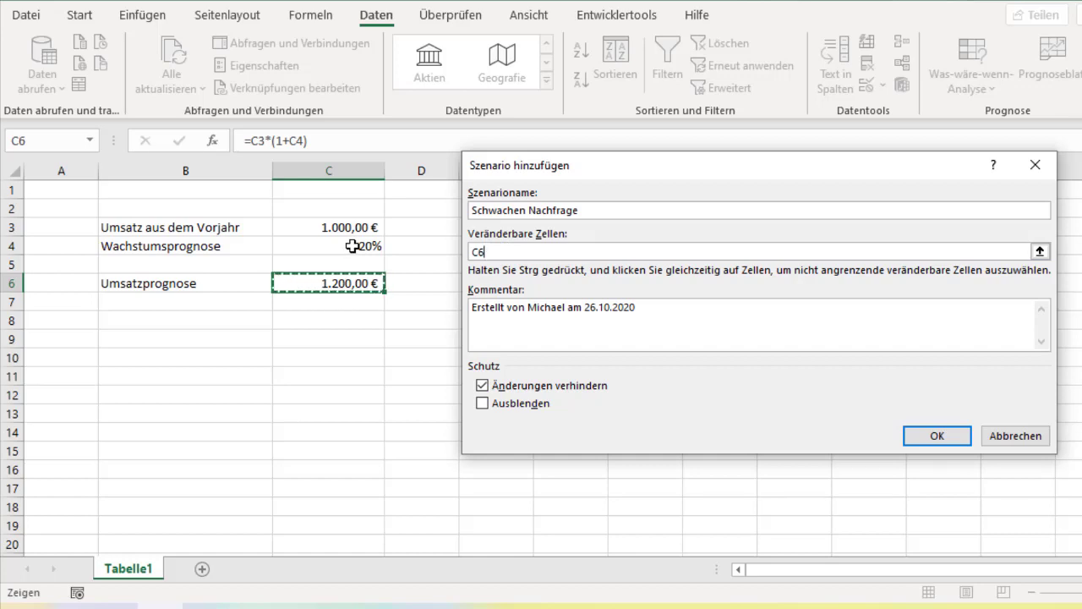
{"action": "left_click", "coordinate": [352, 246]}
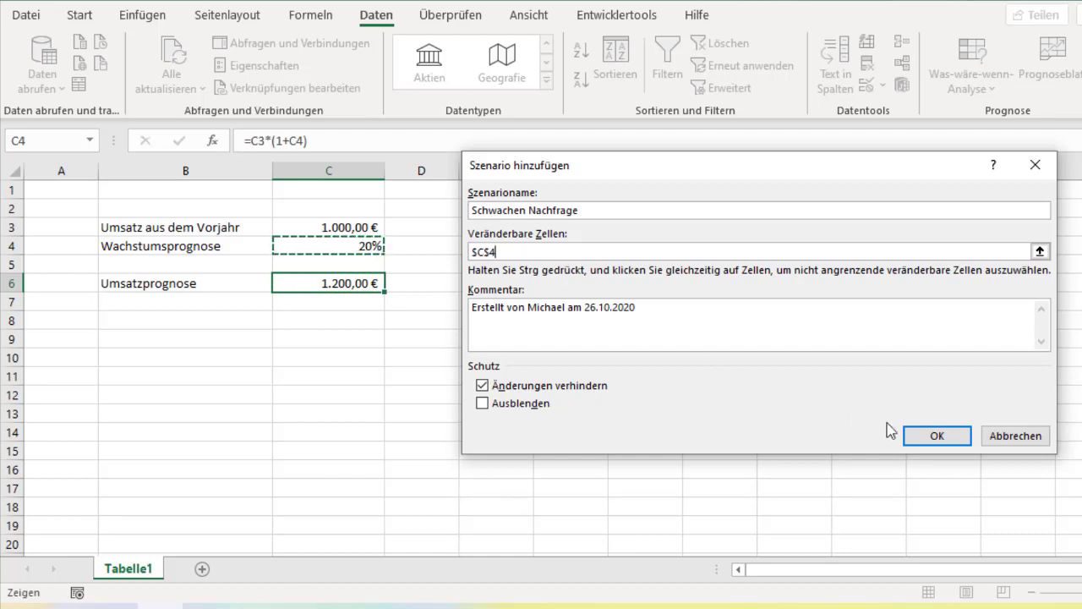
{"action": "left_click", "coordinate": [933, 436]}
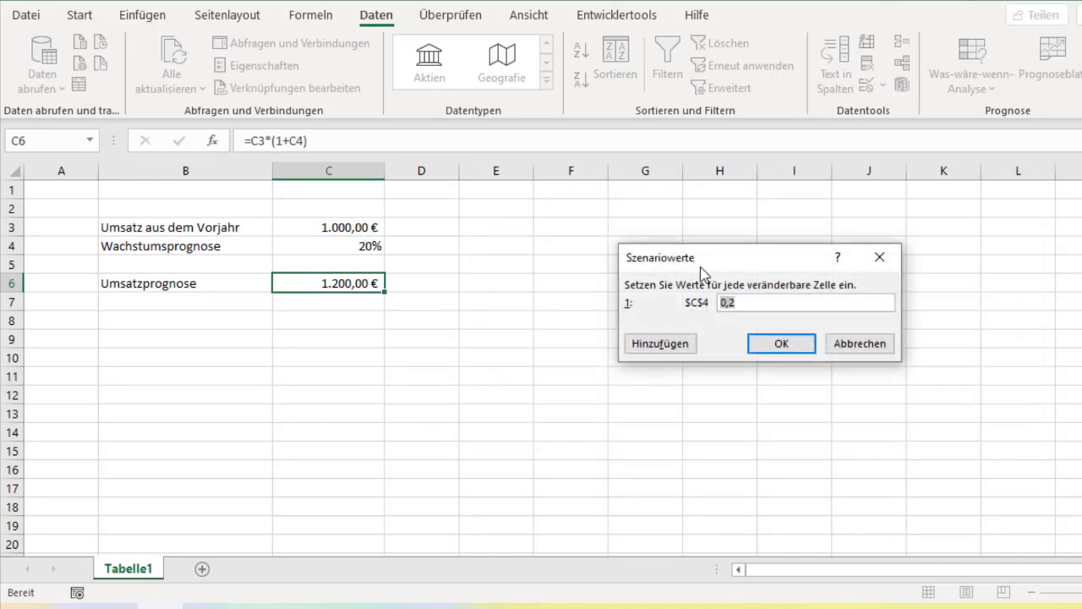
{"action": "left_click", "coordinate": [763, 302]}
{"action": "key", "text": "BackSpace"}
{"action": "type", "text": "1"}
{"action": "left_click", "coordinate": [781, 349]}
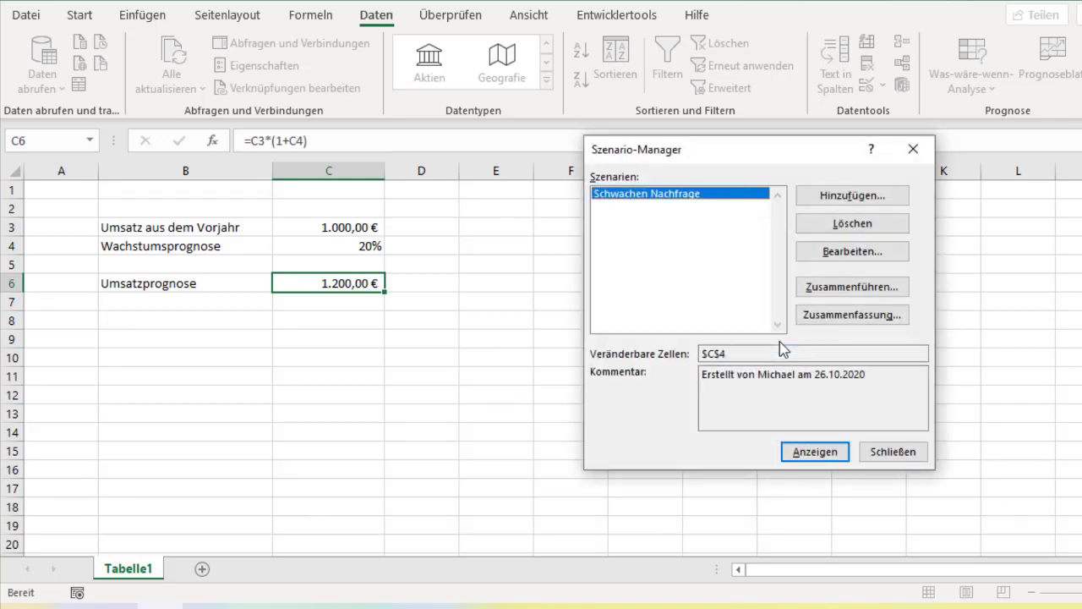
Add scenario 'Moderater Nachfrage' with C4 set to 0,2
{"action": "left_click", "coordinate": [853, 204]}
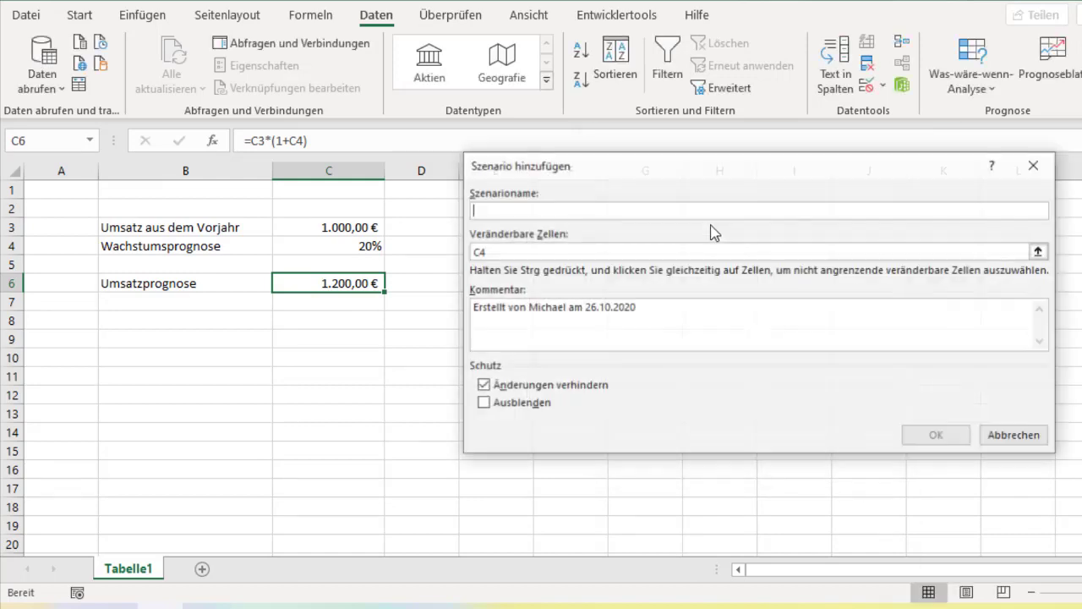
{"action": "type", "text": "Moder"}
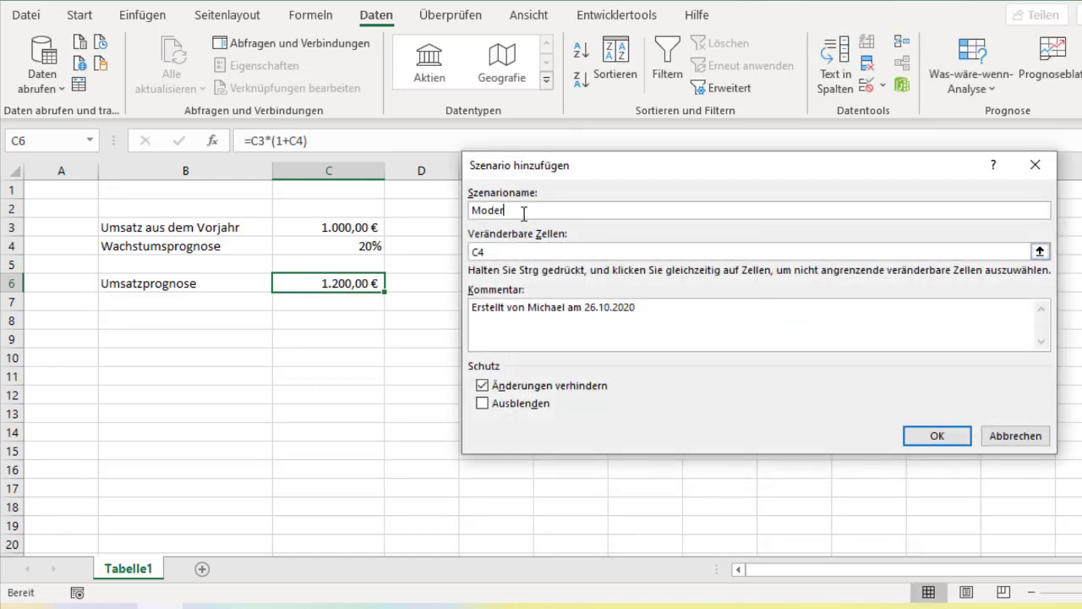
{"action": "type", "text": "ater Nachfrage"}
{"action": "left_click", "coordinate": [967, 438]}
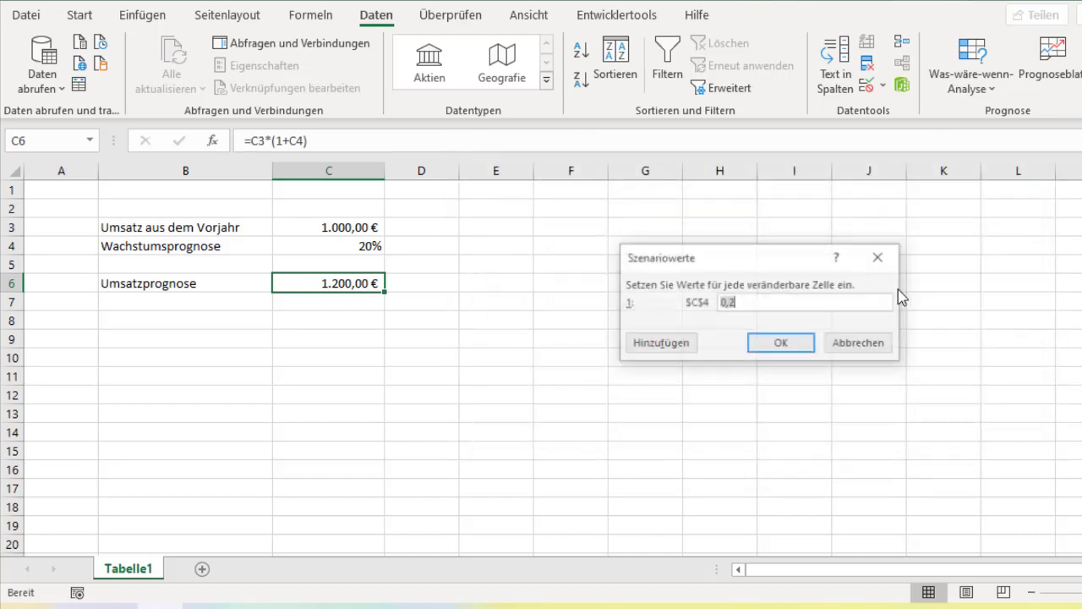
{"action": "left_click", "coordinate": [742, 302]}
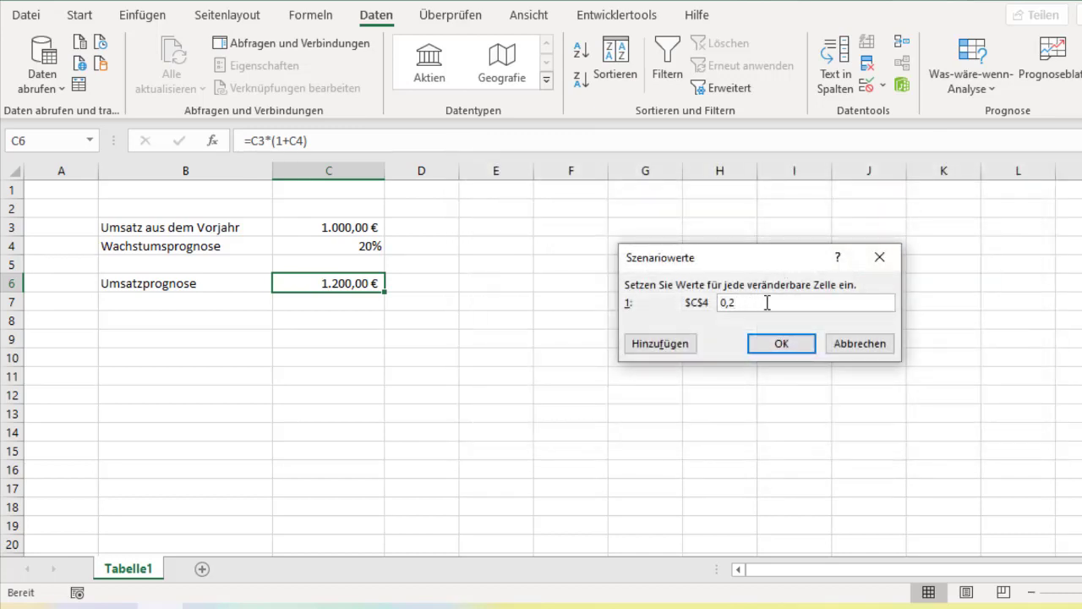
{"action": "left_click", "coordinate": [782, 343]}
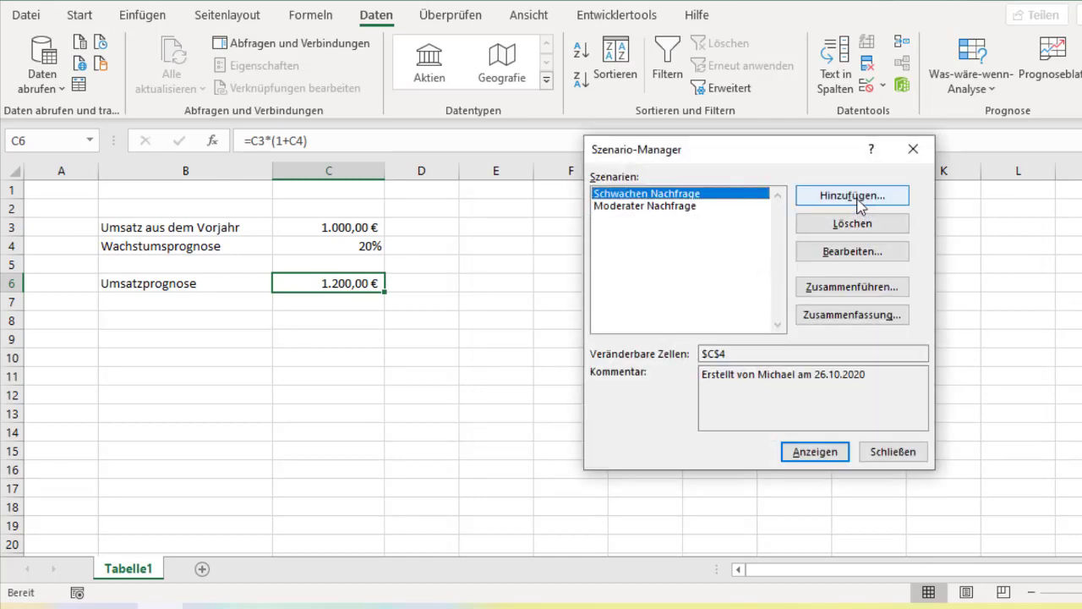
Add scenario 'Starke Nachfrage' with C4 set to 0,3
{"action": "left_click", "coordinate": [852, 195]}
{"action": "type", "text": "Stark"}
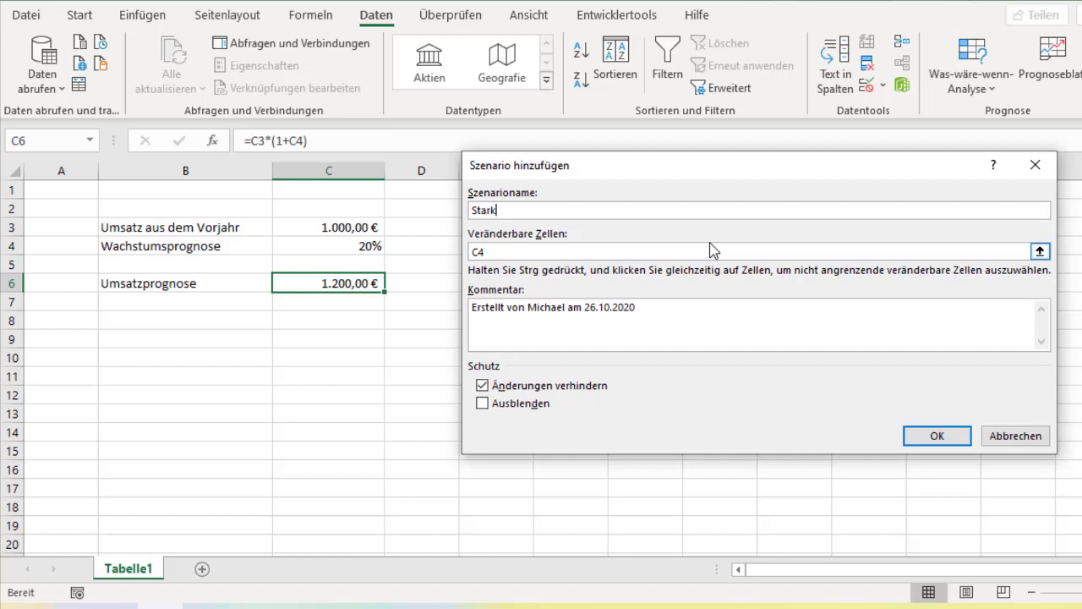
{"action": "type", "text": "e Nachfrage"}
{"action": "left_click", "coordinate": [935, 435]}
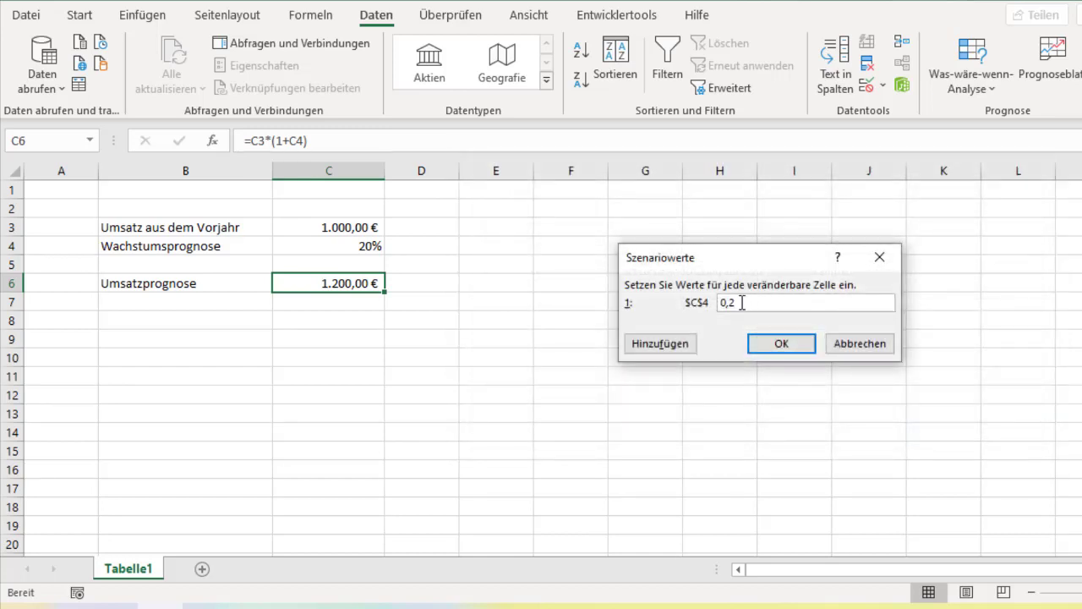
{"action": "key", "text": "BackSpace"}
{"action": "type", "text": "3"}
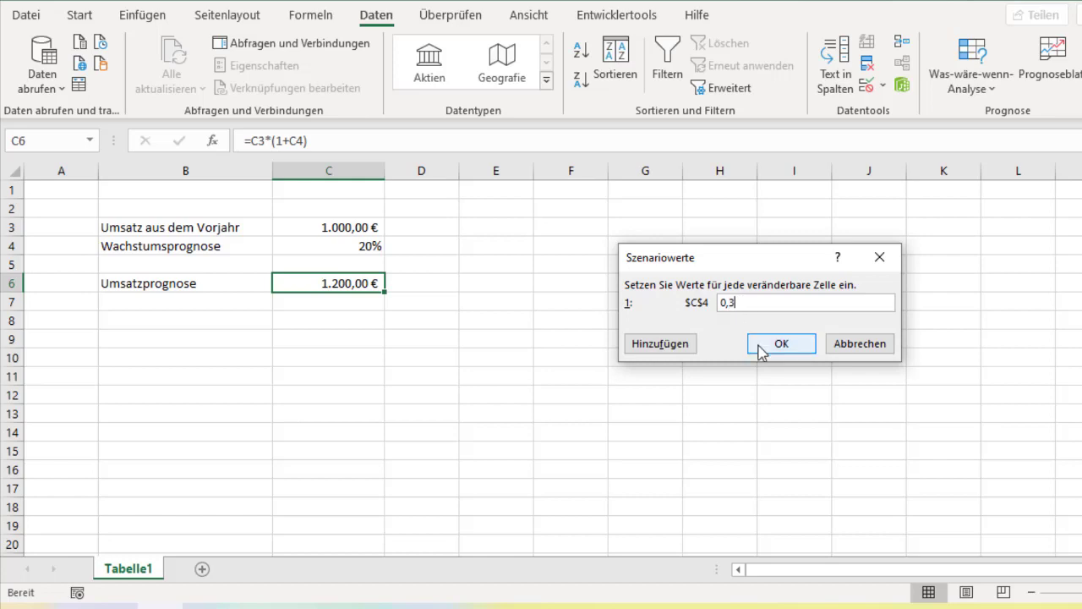
{"action": "left_click", "coordinate": [769, 348]}
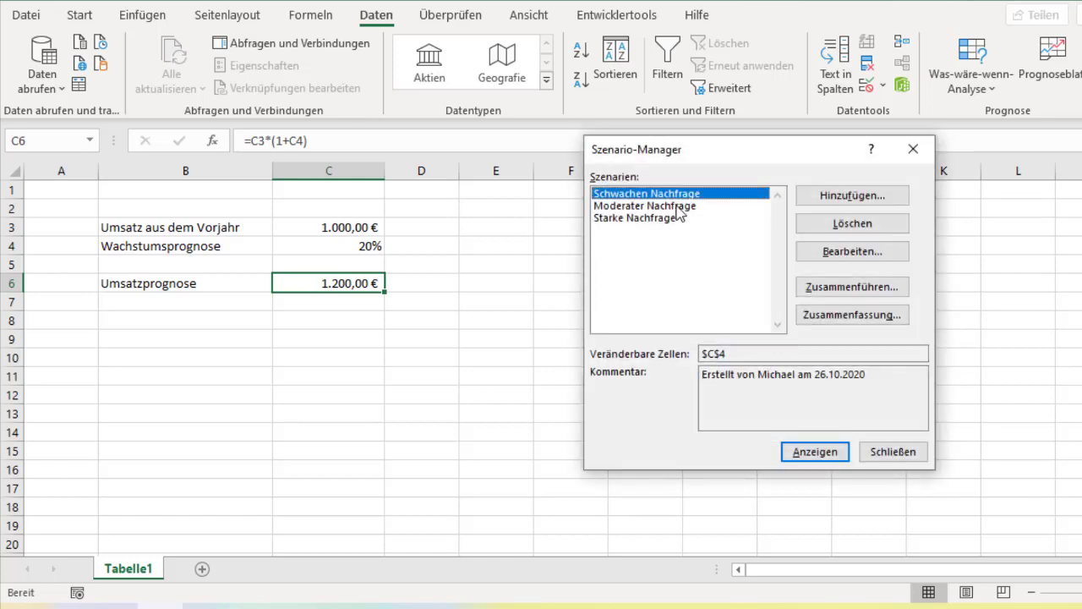
Show Schwachen, Moderater, then Starke Nachfrage, leaving growth at 30% and forecast at 1.300,00 €
{"action": "left_click", "coordinate": [676, 206]}
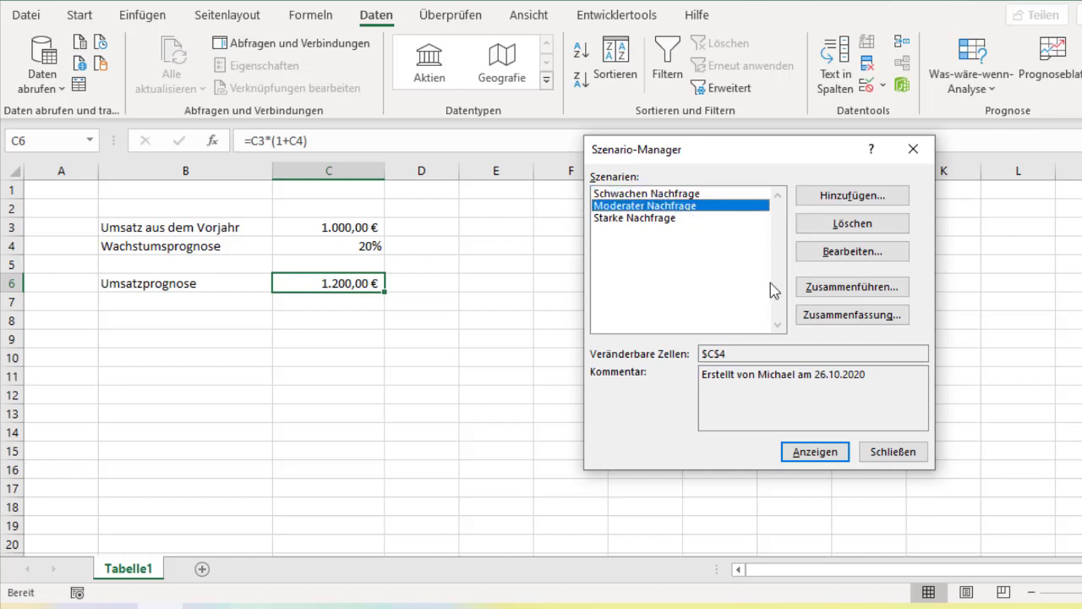
{"action": "left_click", "coordinate": [658, 195]}
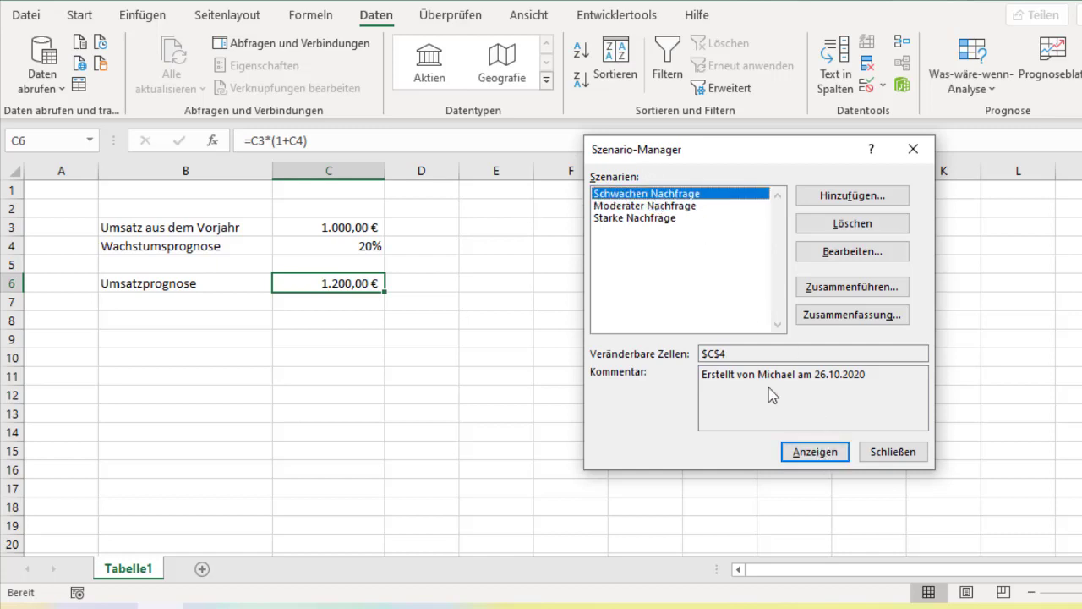
{"action": "left_click", "coordinate": [812, 455]}
{"action": "left_click", "coordinate": [647, 206]}
{"action": "left_click", "coordinate": [797, 453]}
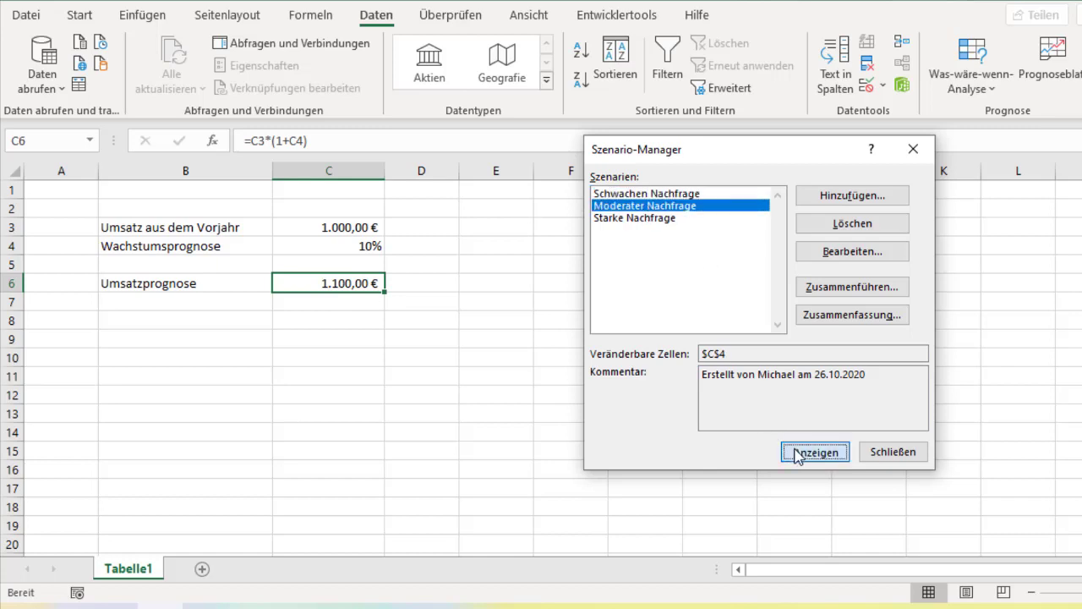
{"action": "left_click", "coordinate": [643, 218]}
{"action": "left_click", "coordinate": [803, 451]}
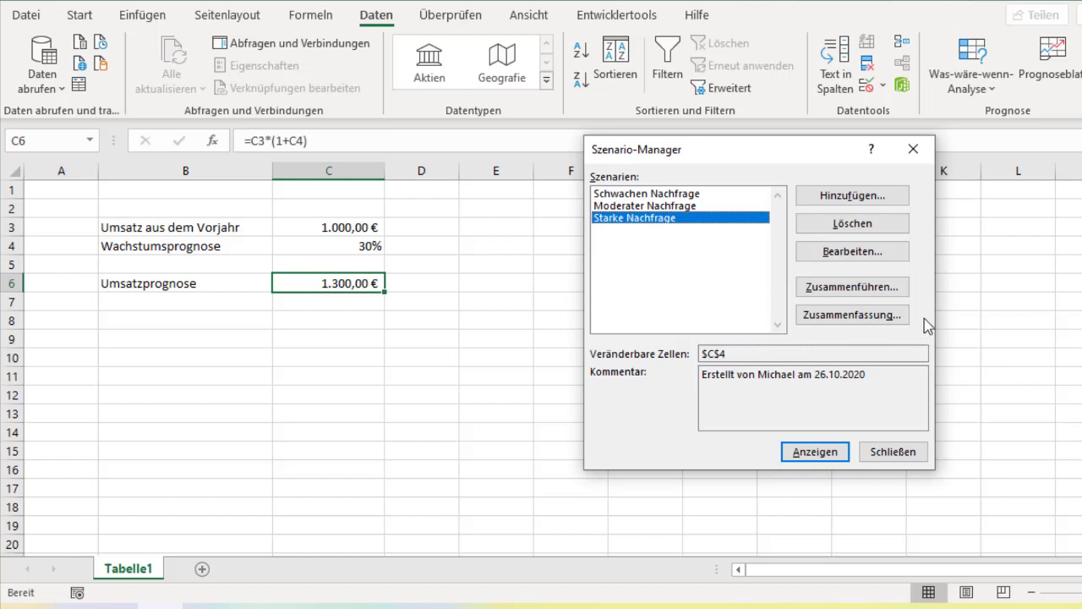
Create a Szenariobericht summary with C6 as the result cell, comparing forecasts of 1.100, 1.200 and 1.300 €
{"action": "left_click", "coordinate": [843, 315]}
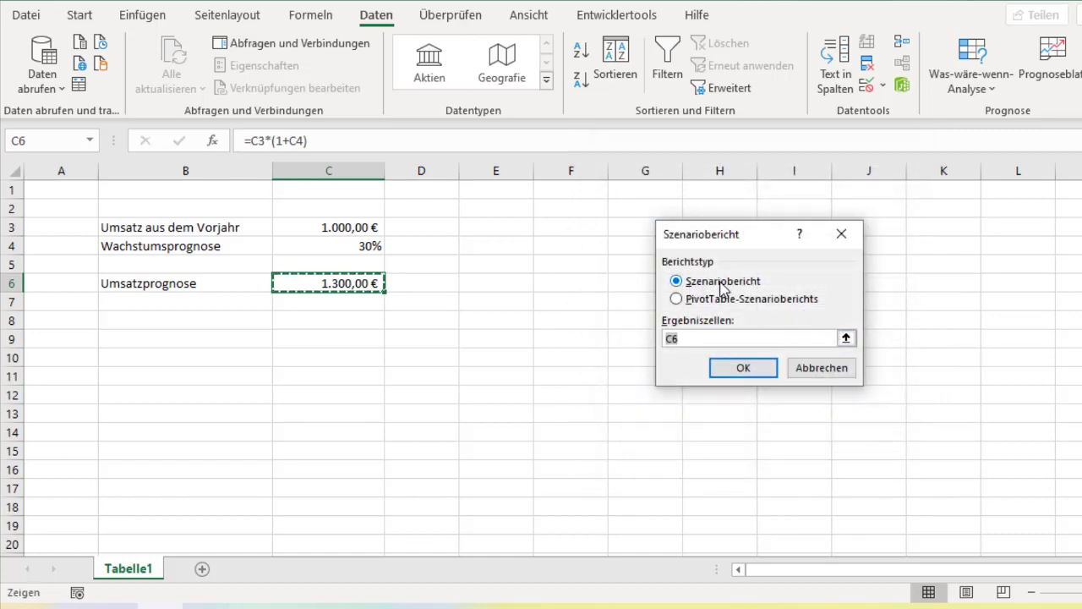
{"action": "left_click", "coordinate": [694, 337]}
{"action": "left_click", "coordinate": [737, 367]}
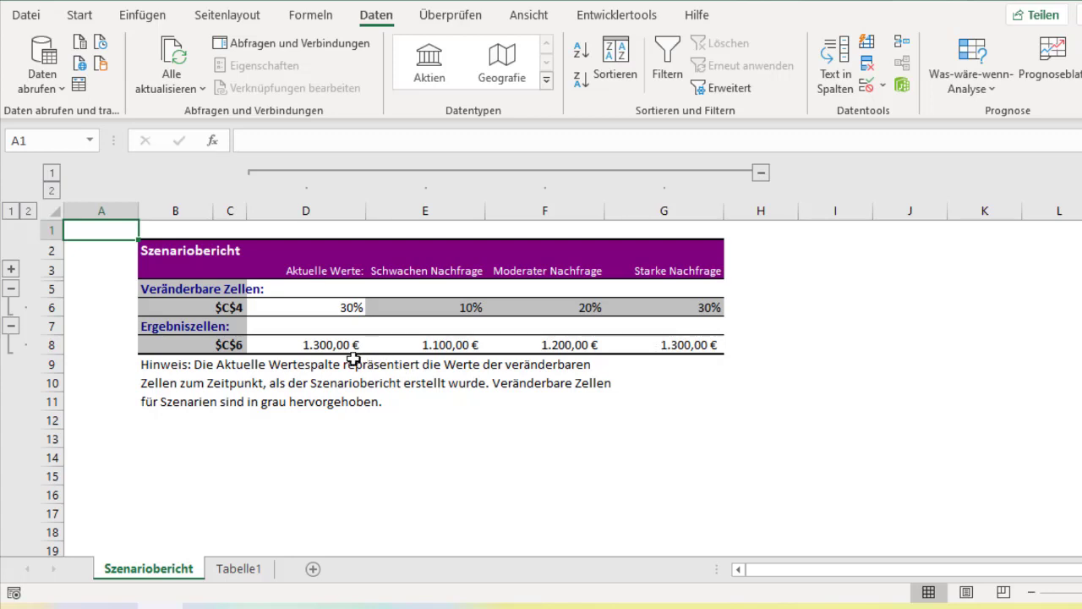
{"action": "left_click", "coordinate": [397, 306]}
{"action": "left_click", "coordinate": [423, 271]}
{"action": "left_click", "coordinate": [428, 308]}
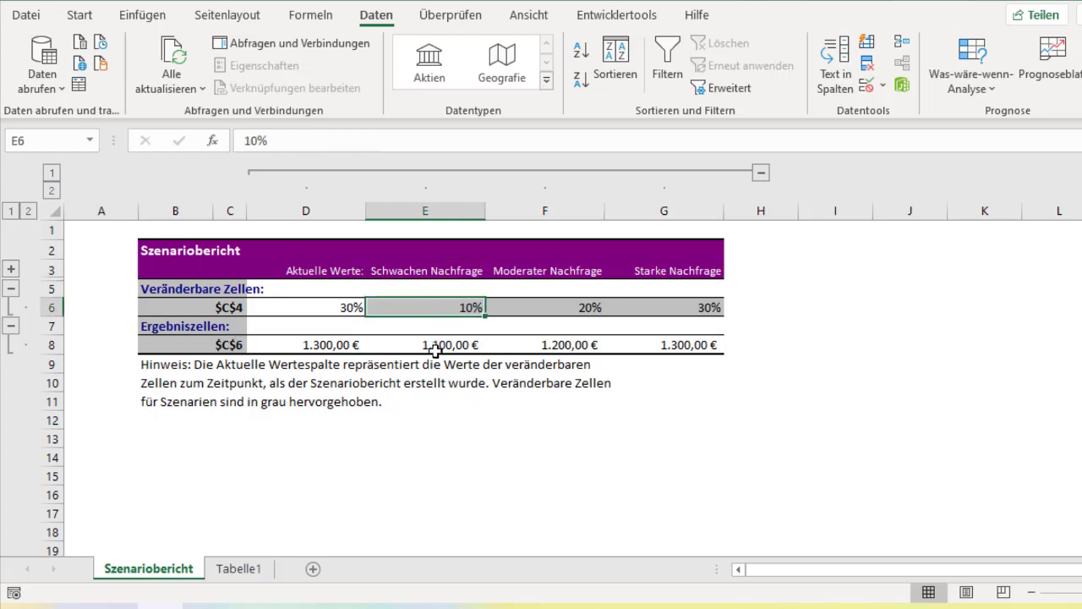
{"action": "left_click", "coordinate": [433, 346]}
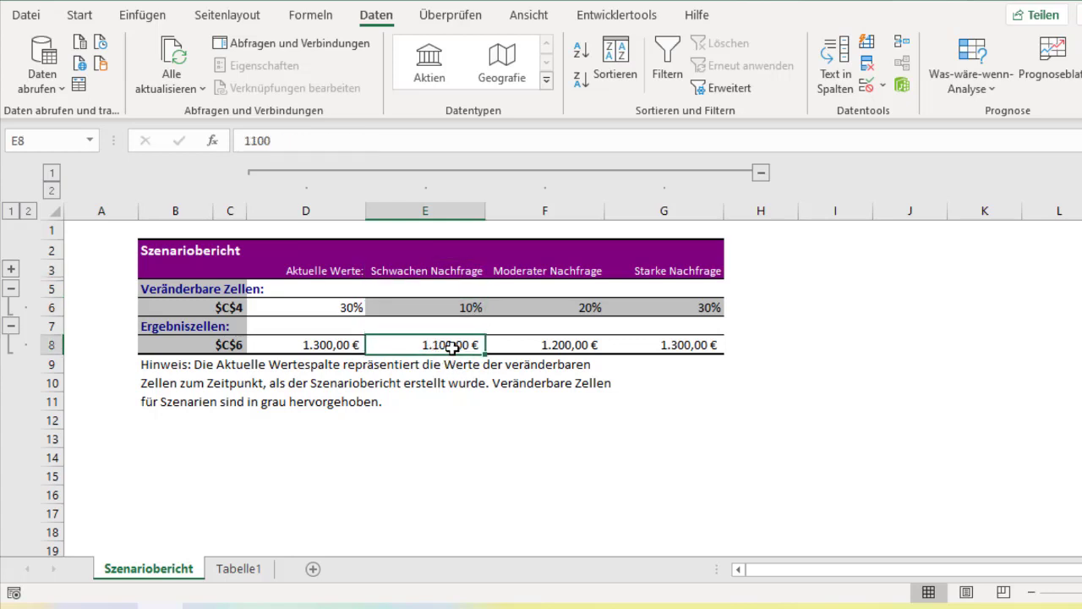
{"action": "left_click", "coordinate": [572, 305]}
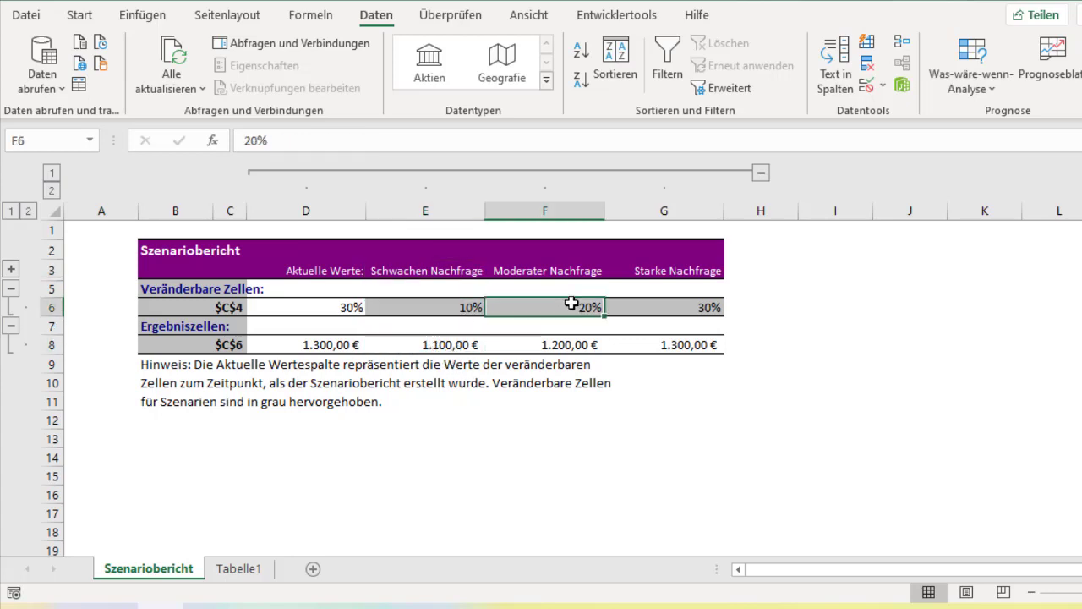
{"action": "left_click", "coordinate": [571, 347]}
{"action": "left_click", "coordinate": [668, 309]}
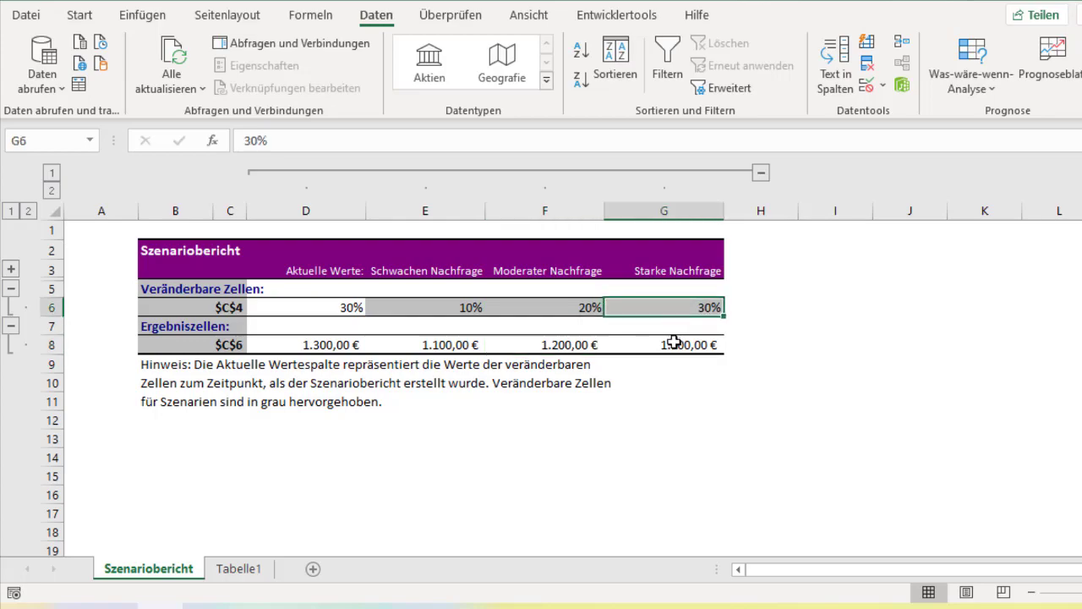
{"action": "left_click", "coordinate": [674, 345]}
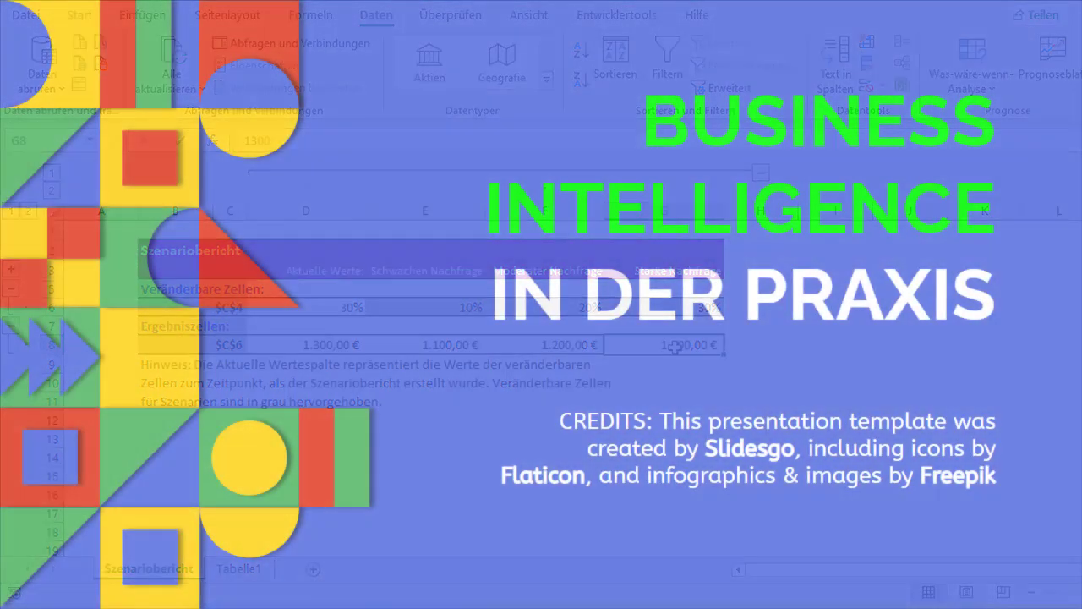